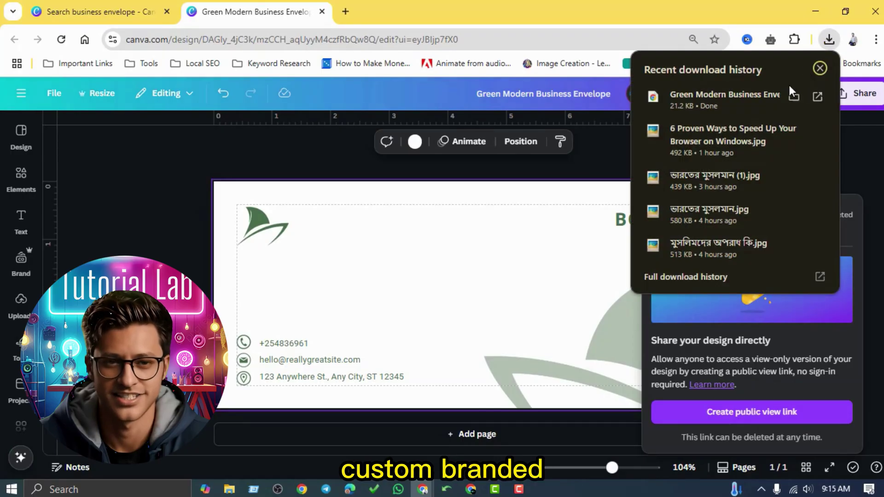
Open the previously downloaded envelope PDF from Chrome's download history.
left_click(763, 104)
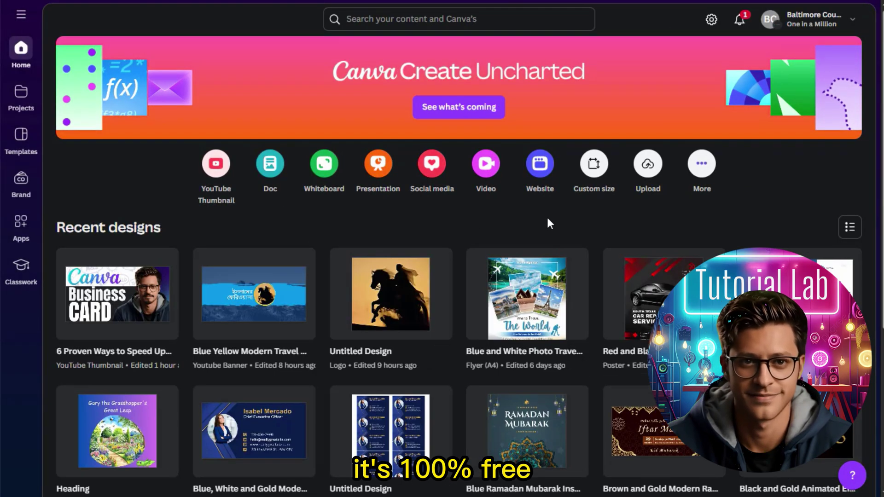
Run a Canva search for 'business envelope' designs and templates.
left_click(384, 18)
type("b")
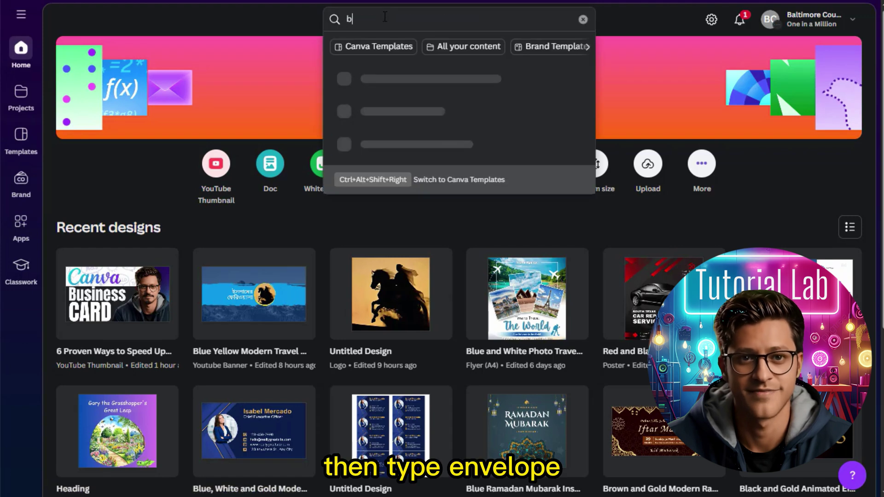
type("usiness enve")
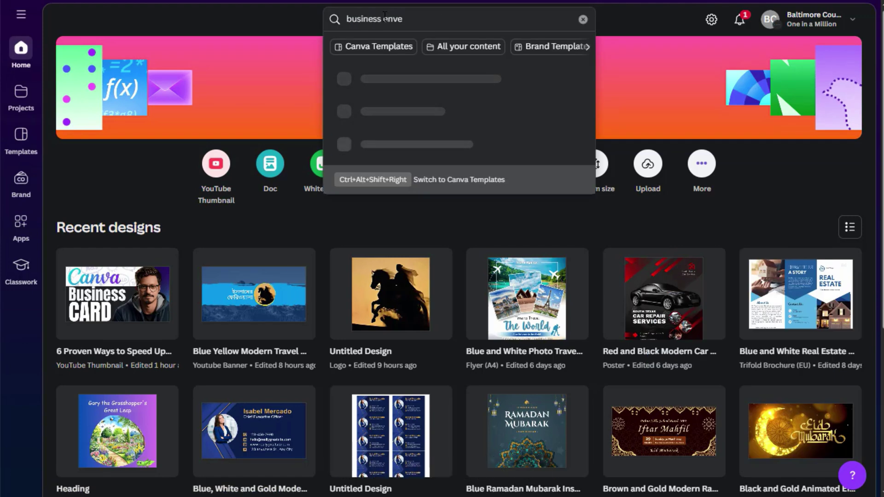
left_click(424, 175)
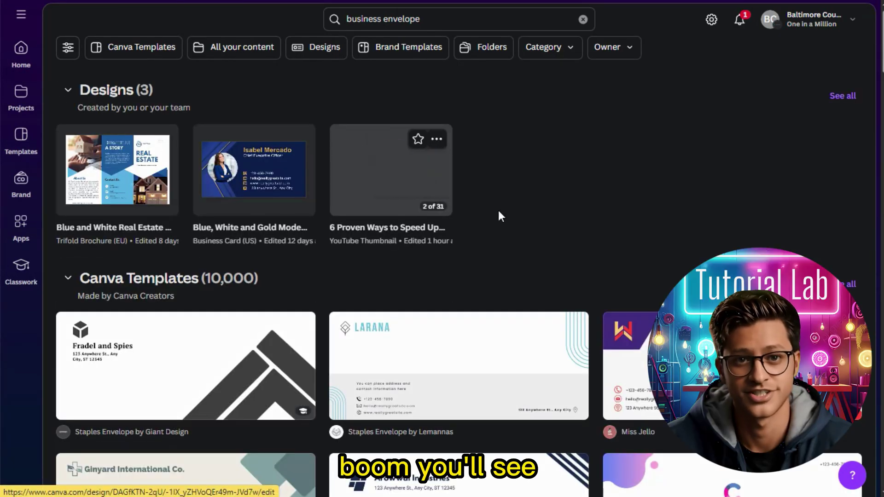
scroll(599, 214, "down", 1)
scroll(599, 214, "down", 2)
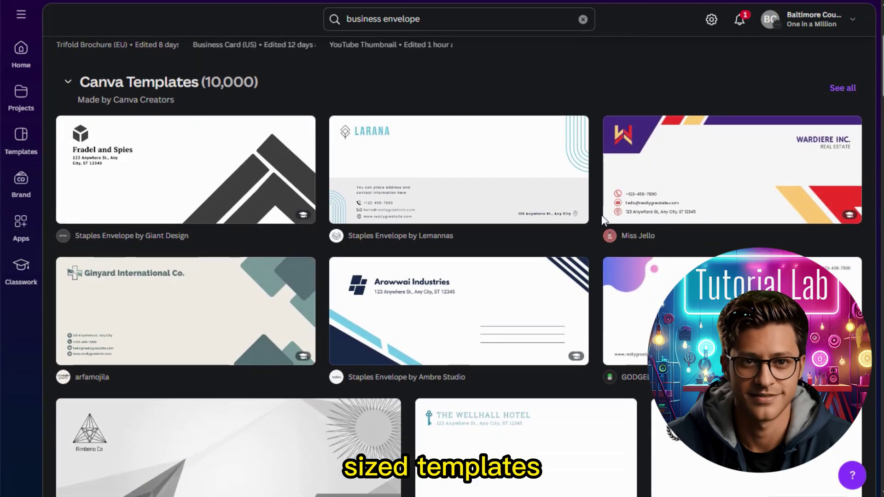
scroll(622, 243, "down", 2)
scroll(623, 242, "down", 1)
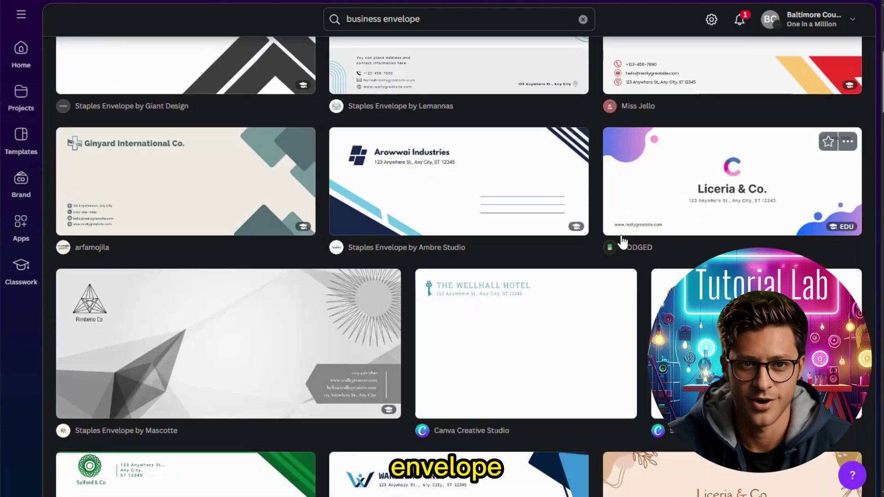
scroll(621, 242, "down", 1)
scroll(622, 245, "down", 3)
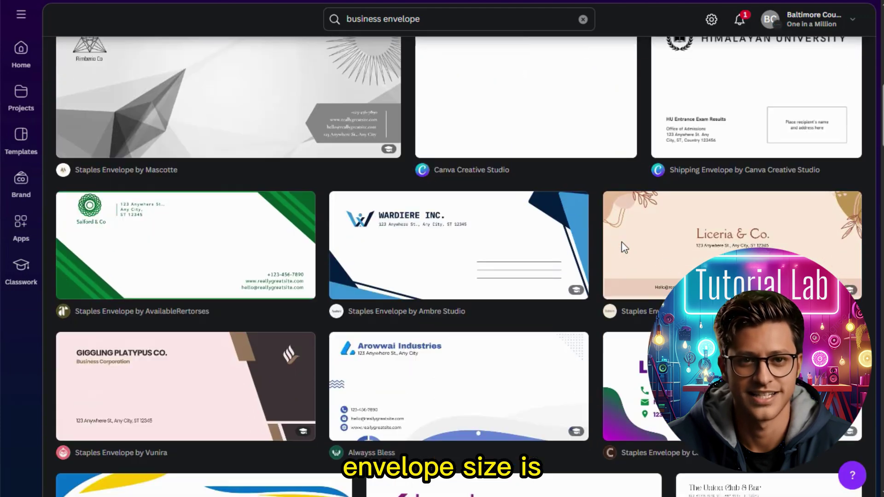
scroll(621, 245, "down", 1)
scroll(622, 245, "down", 1)
scroll(622, 245, "down", 1)
scroll(624, 247, "down", 2)
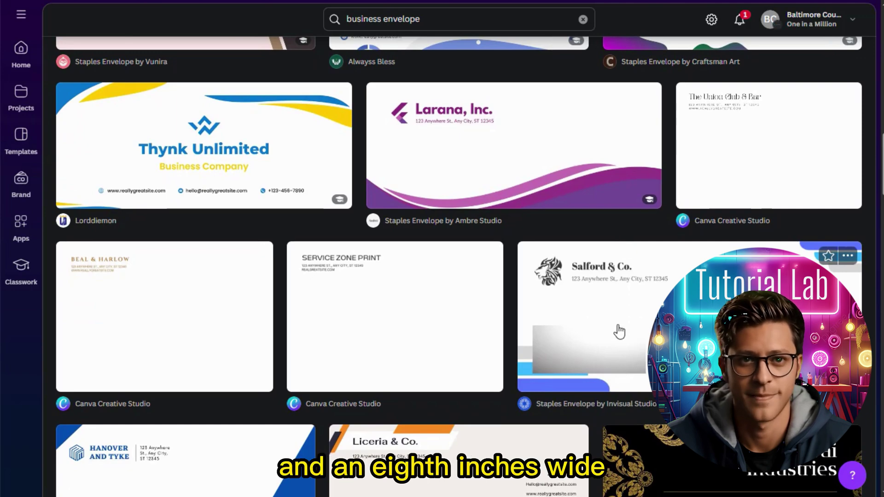
scroll(619, 331, "down", 2)
scroll(620, 331, "down", 2)
scroll(623, 329, "down", 1)
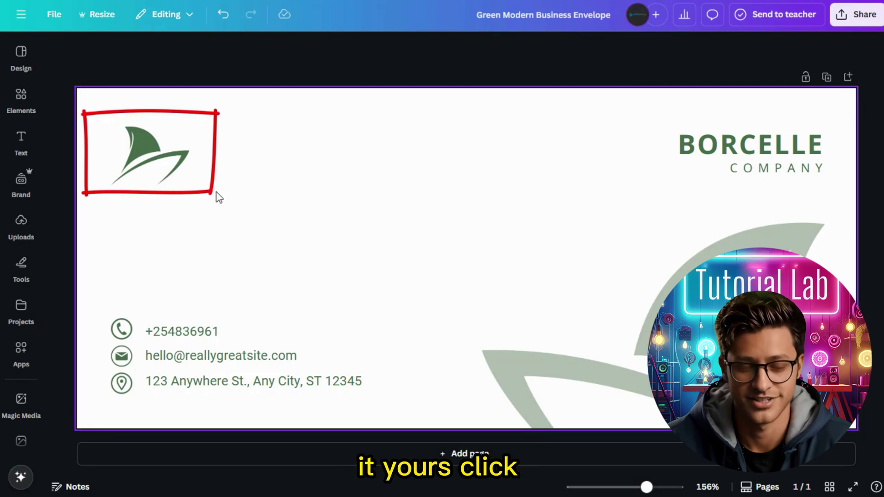
Select the leaf logo on the Green Modern Business Envelope template.
left_click(176, 157)
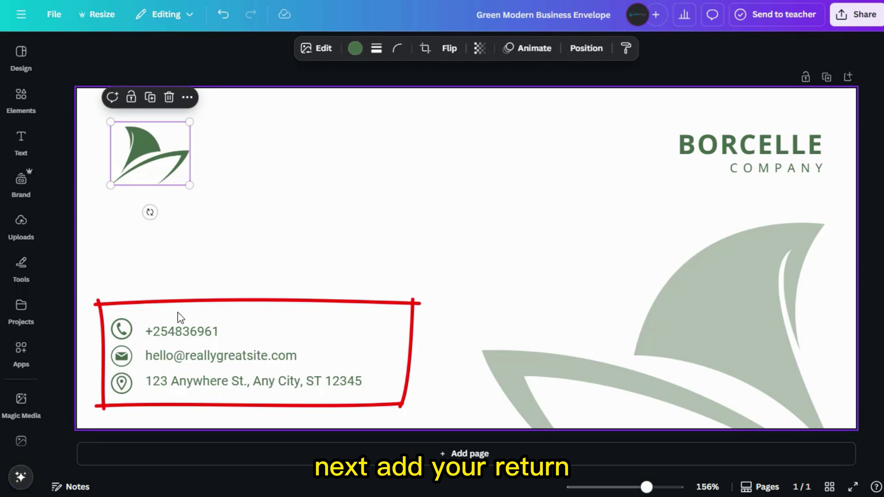
left_click(167, 336)
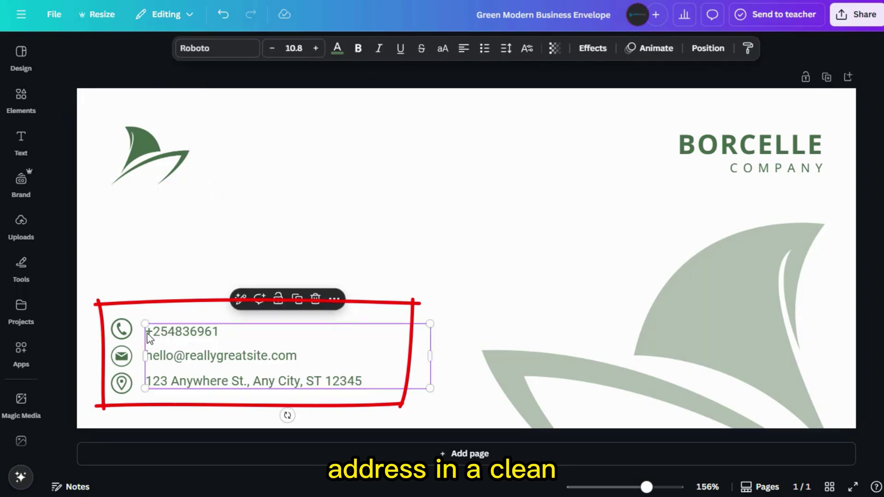
double_click(164, 334)
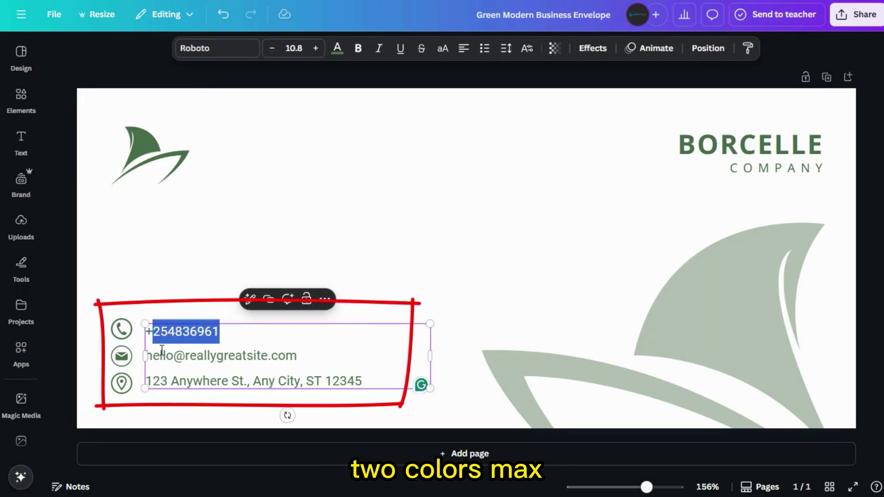
double_click(204, 357)
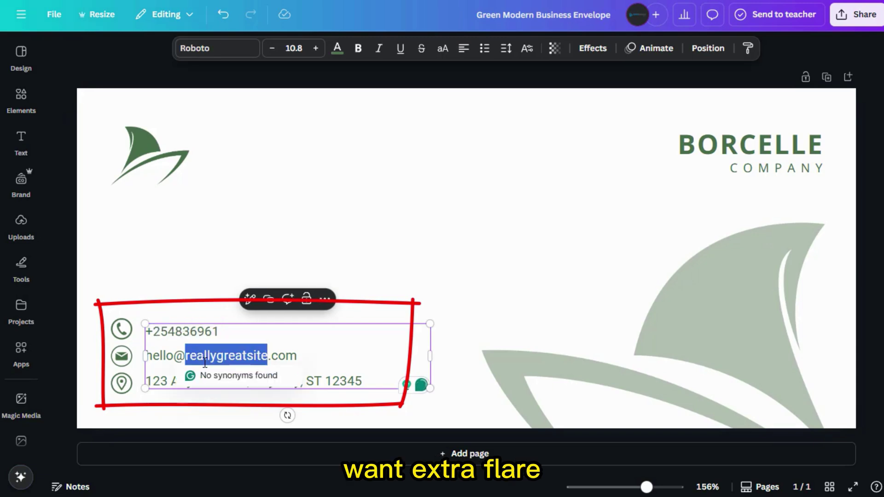
double_click(158, 382)
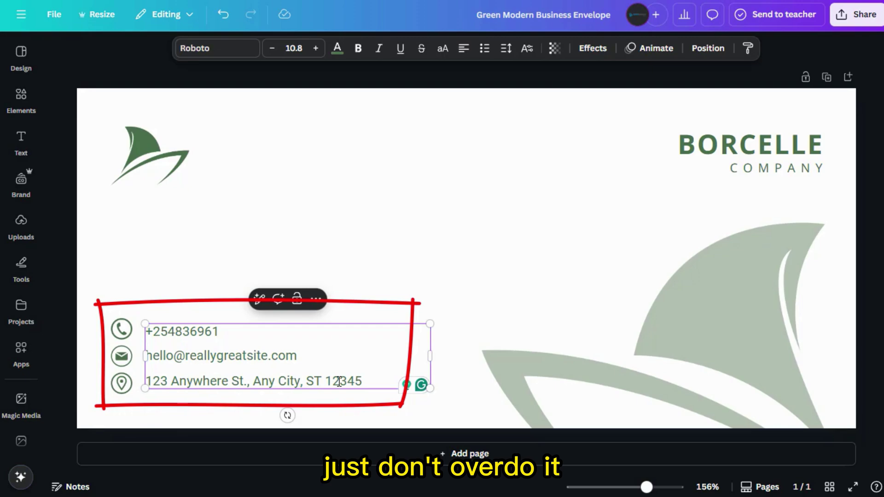
left_click(567, 324)
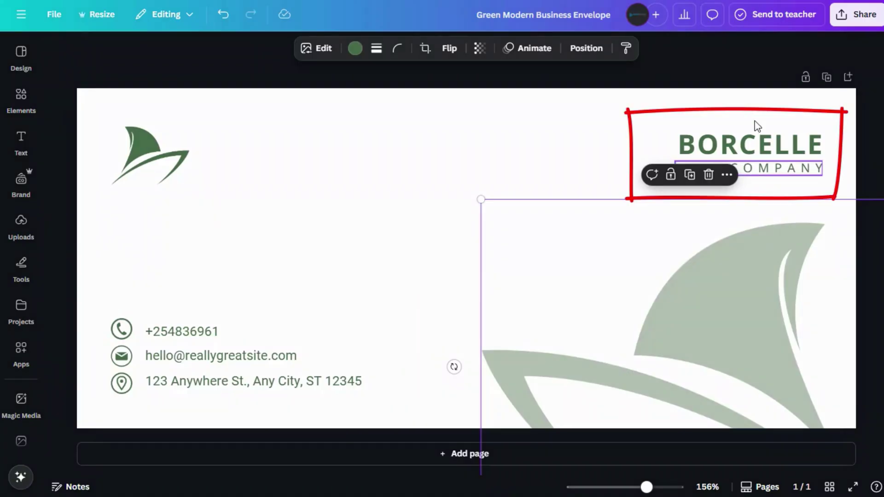
Check the BORCELLE and COMPANY text boxes, then bring up the File menu settings.
left_click(756, 143)
left_click(755, 172)
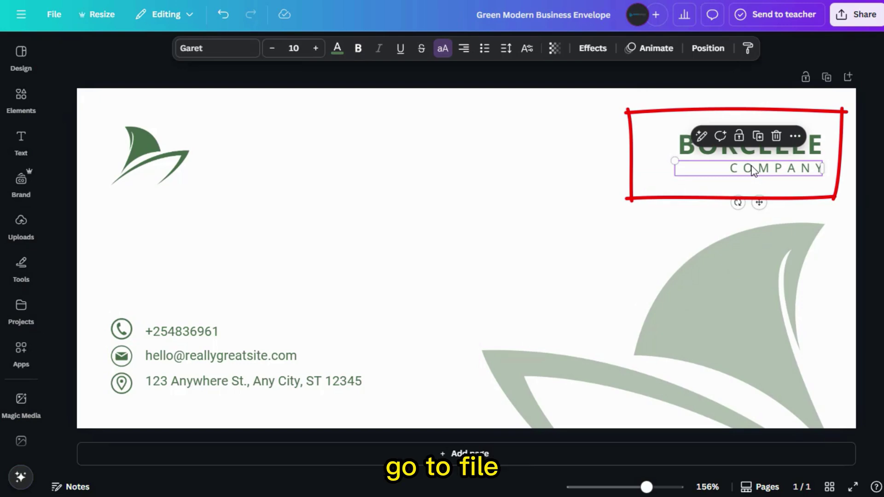
key("Escape")
left_click(54, 14)
mouse_move(82, 164)
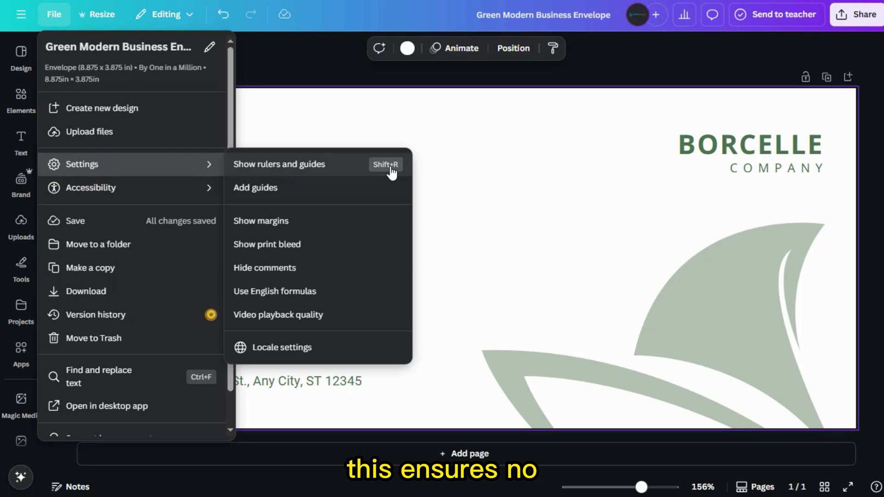
Turn on rulers and guides, then return to File settings for the margin option.
left_click(391, 172)
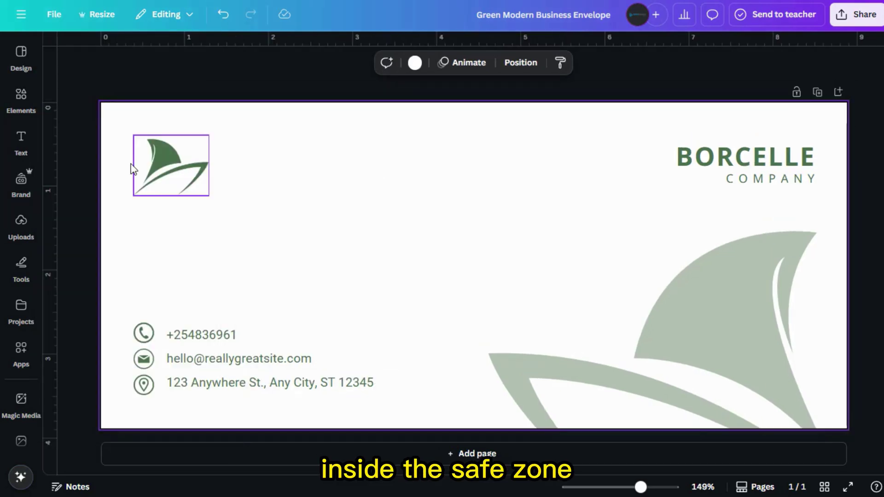
left_click(21, 97)
left_click(55, 16)
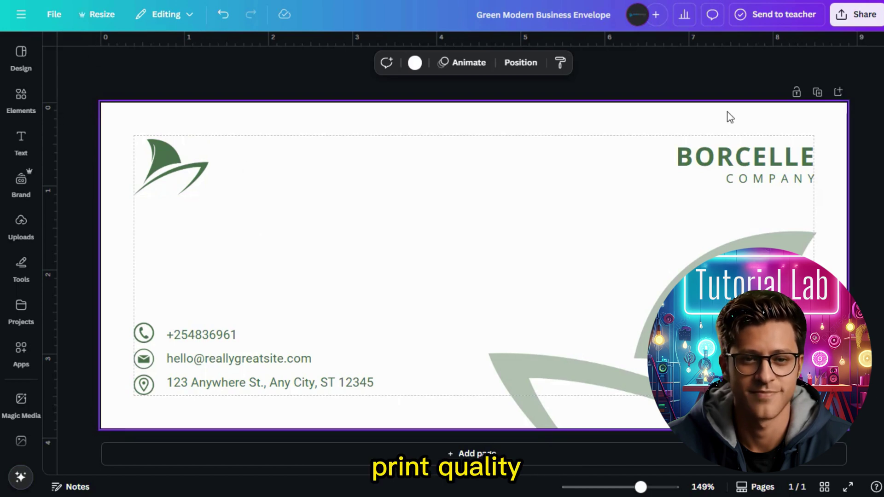
Download the envelope as a PDF Print file with crop marks and bleed.
left_click(856, 17)
left_click(679, 255)
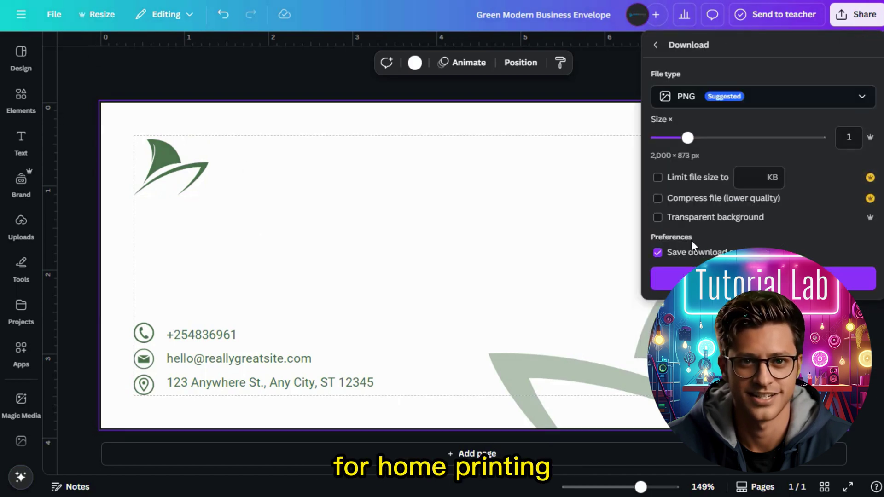
left_click(725, 109)
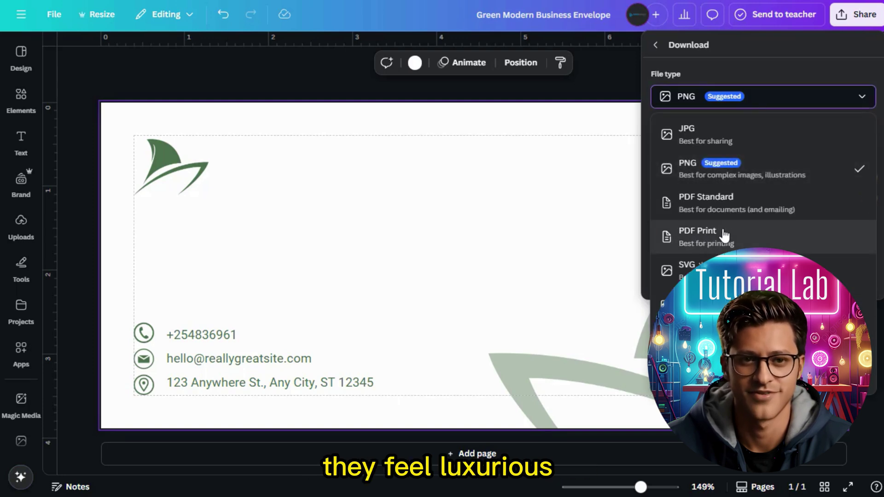
left_click(723, 237)
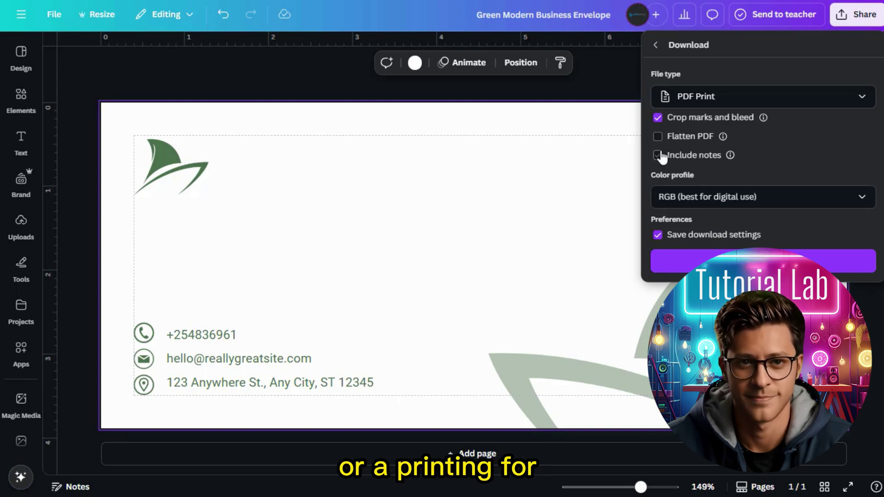
left_click(746, 265)
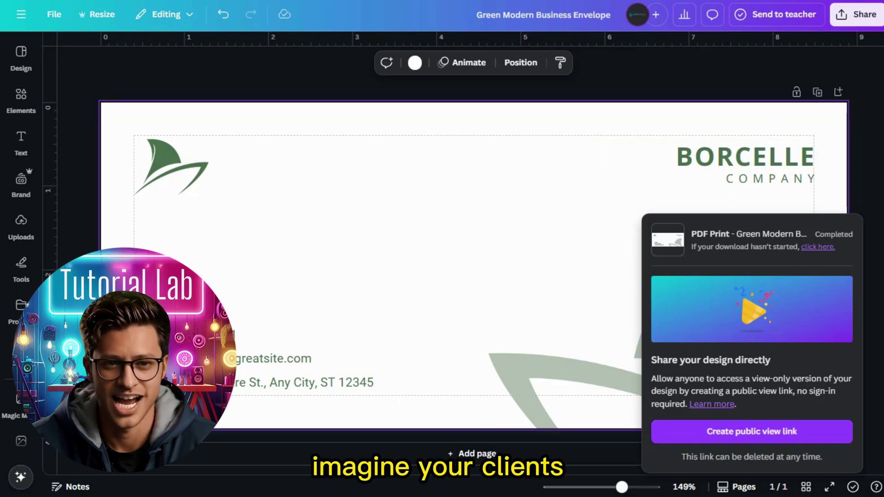
Leave fullscreen and open the Green Modern Business Envelope PDF from Chrome's downloads.
key("F11")
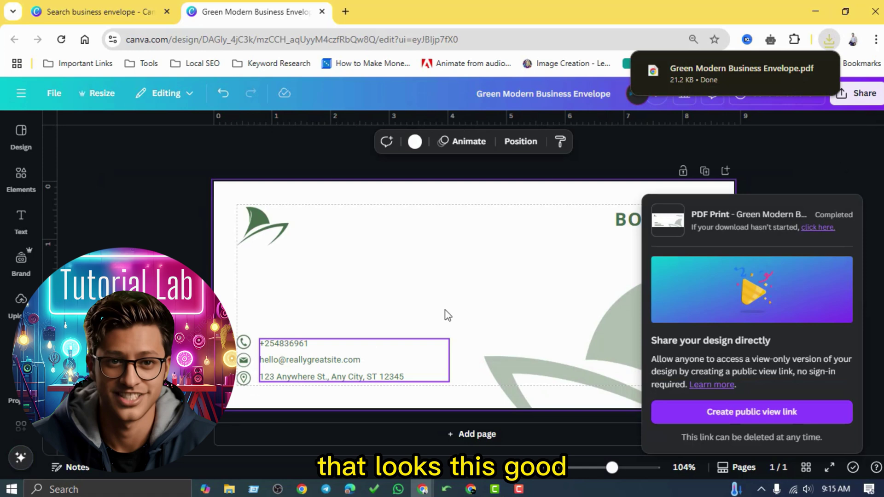
left_click(829, 39)
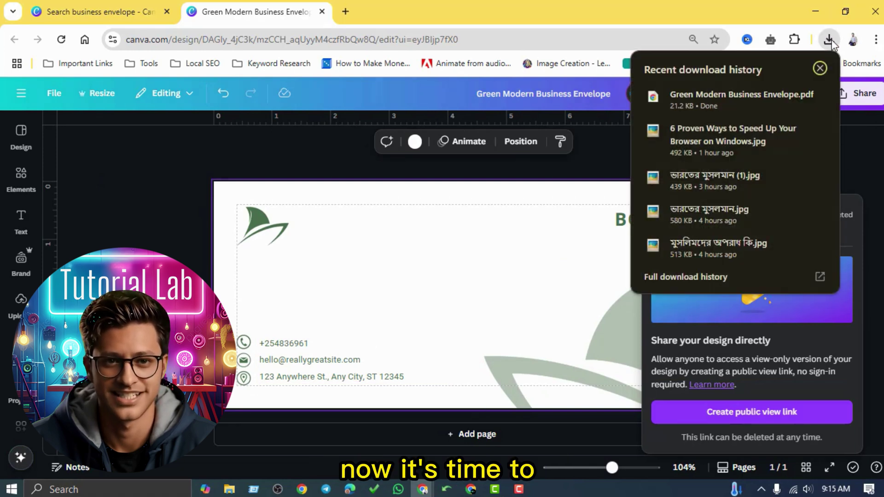
left_click(763, 103)
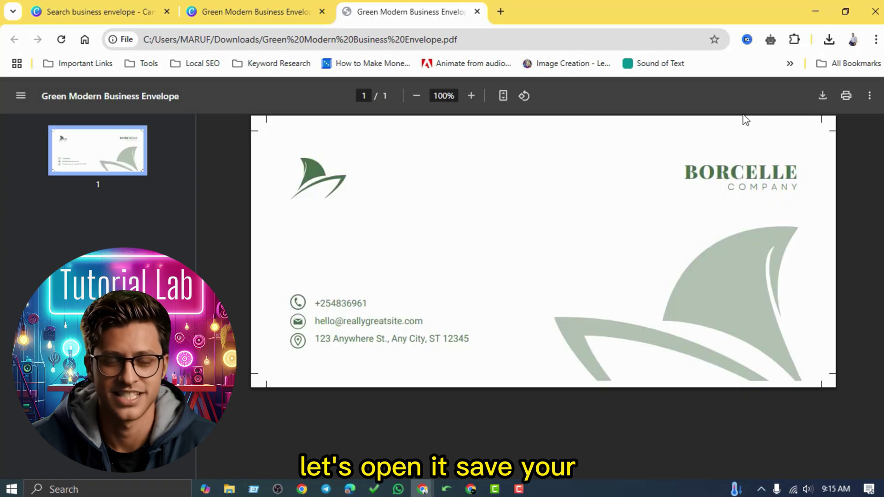